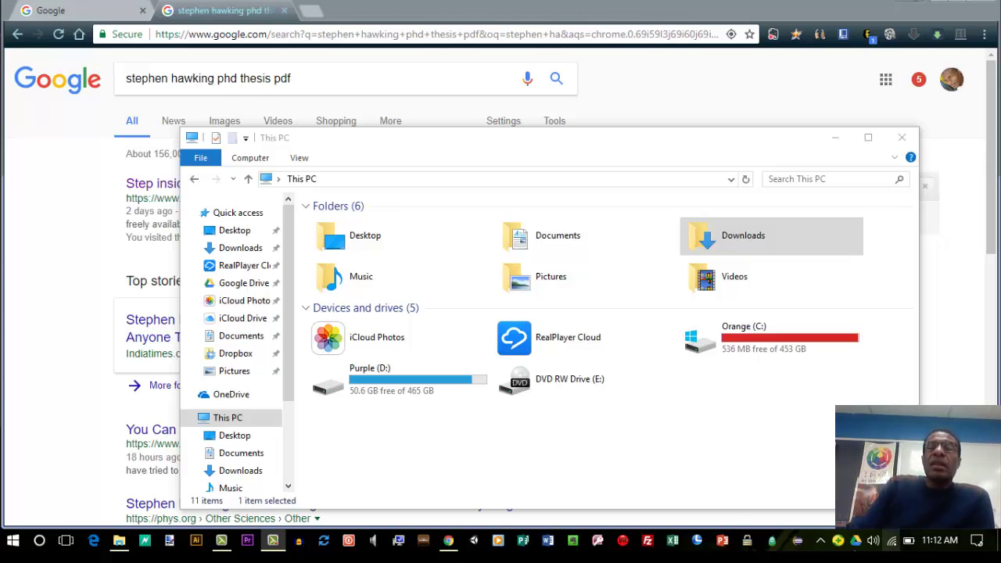
# Step: Compare the free space on the Orange (C:) and Purple (D:) drives in This PC
pyautogui.click(512, 147)
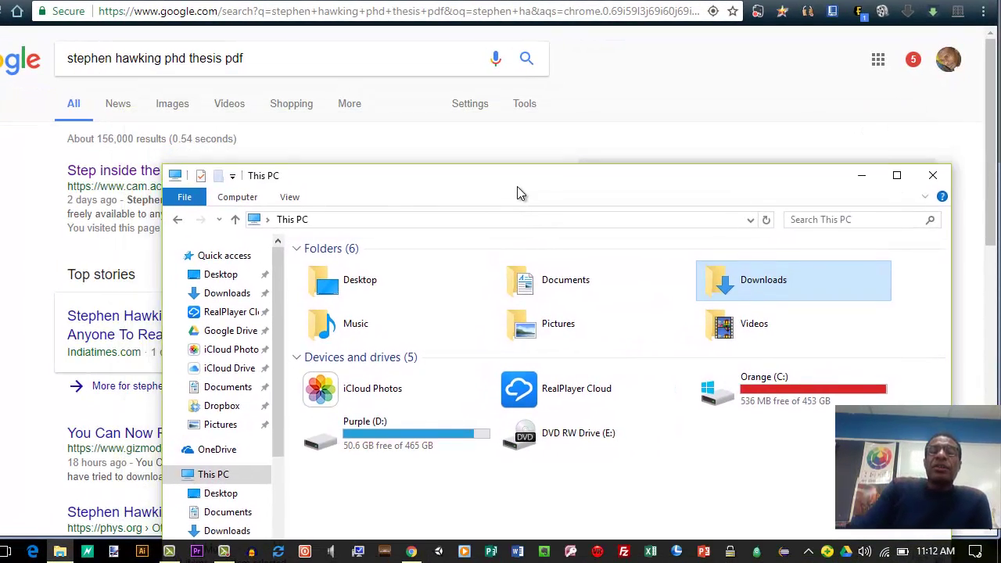
pyautogui.moveTo(517, 186); pyautogui.dragTo(469, 161)
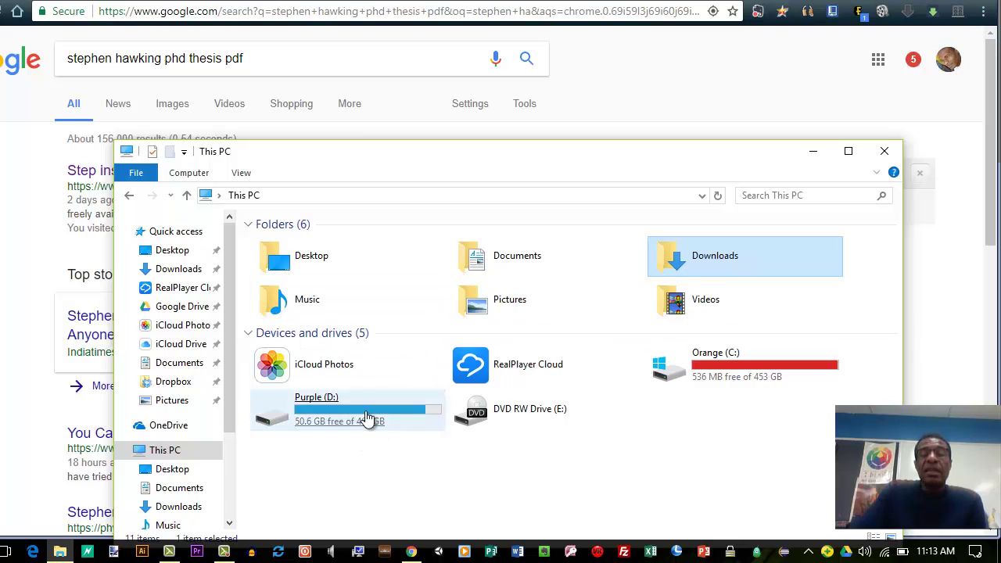
pyautogui.click(313, 433)
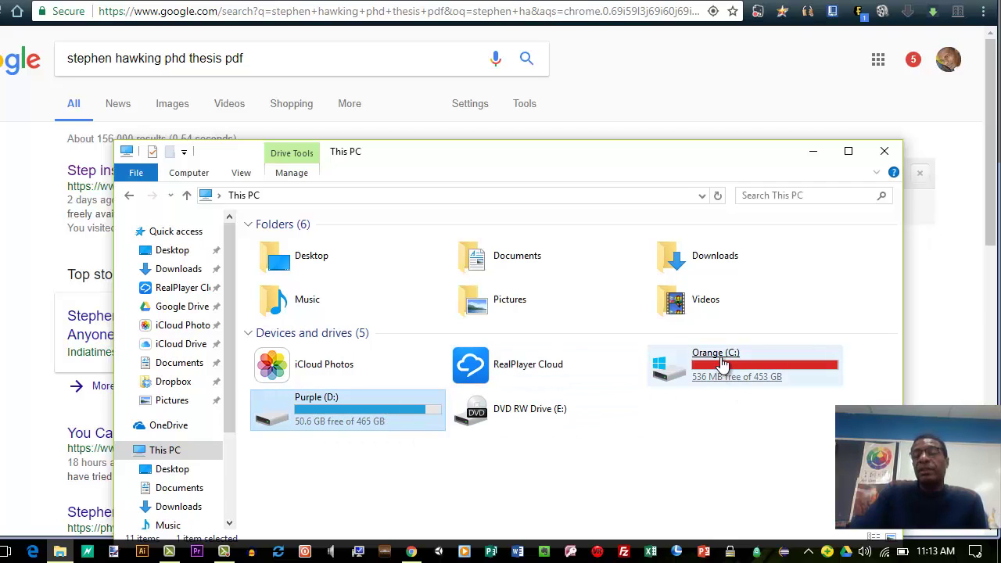
pyautogui.moveTo(362, 405)
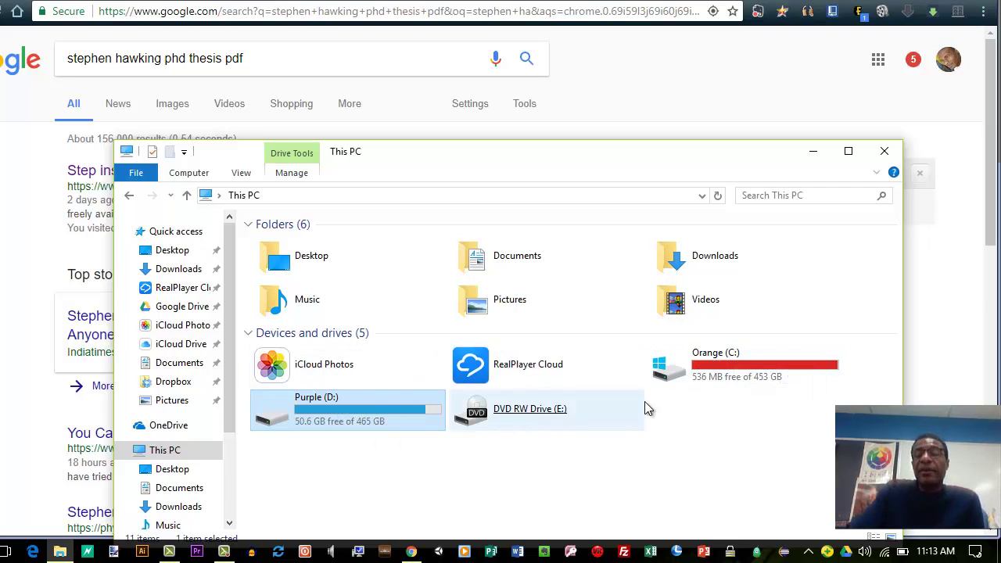
pyautogui.click(682, 382)
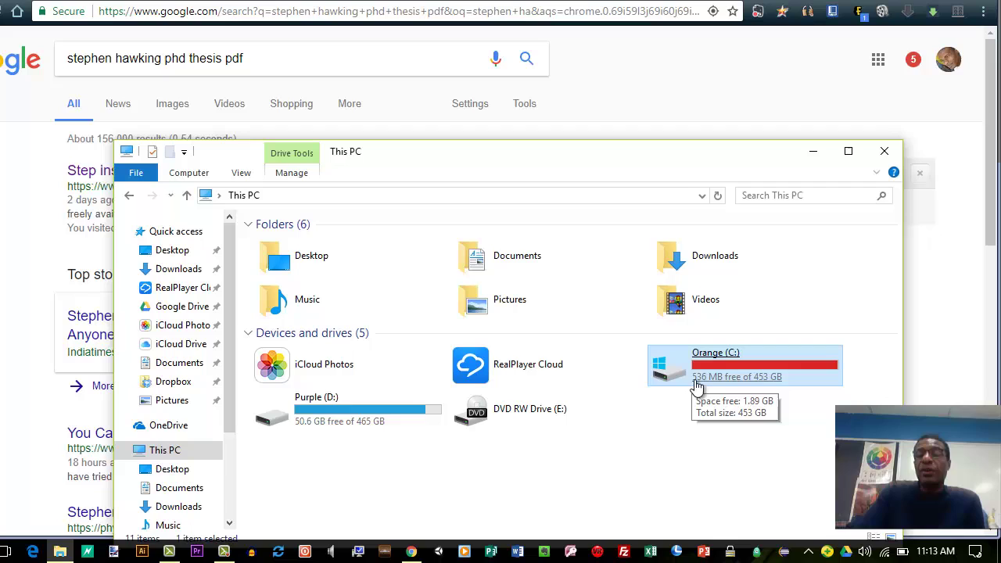
pyautogui.click(317, 434)
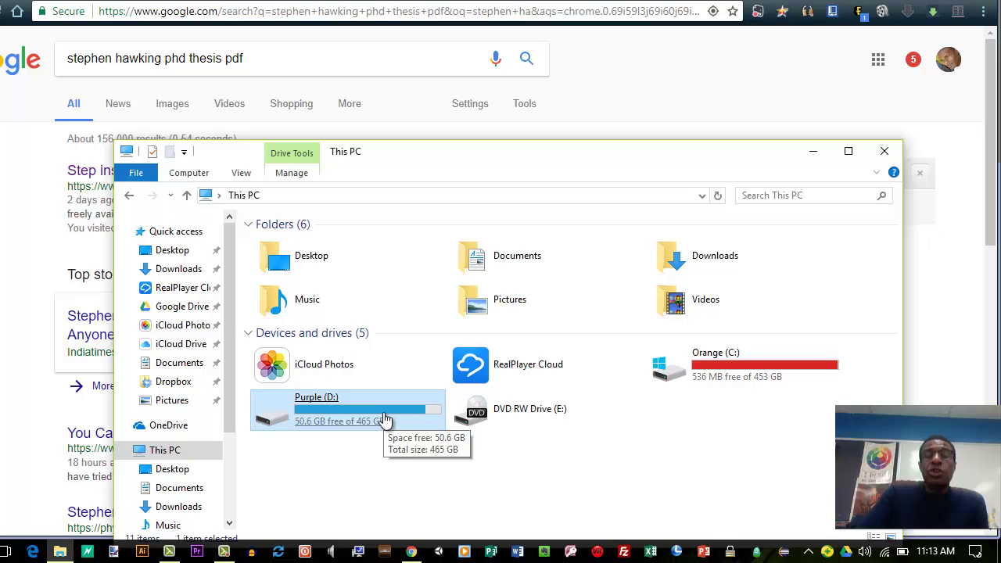
pyautogui.click(704, 370)
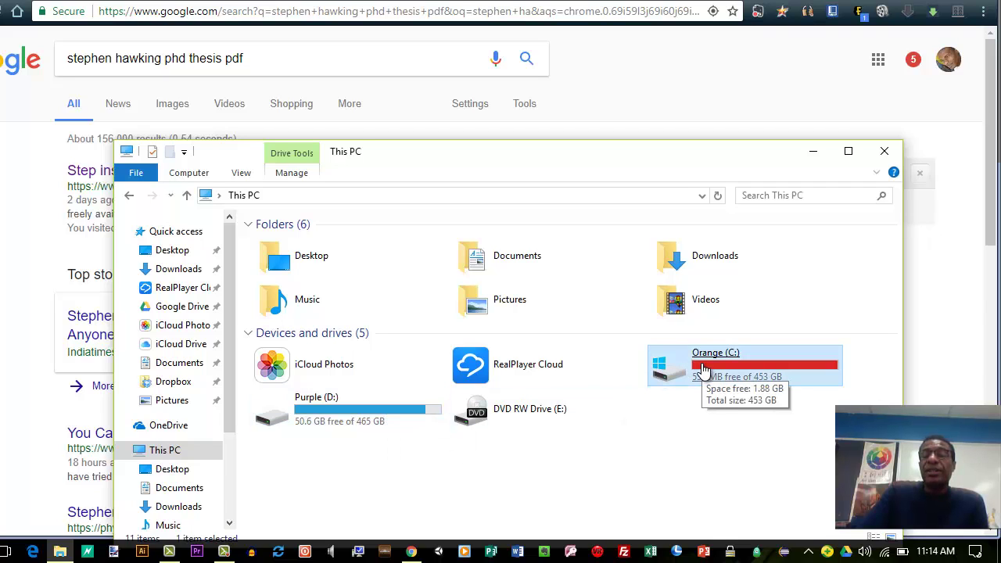
pyautogui.click(369, 419)
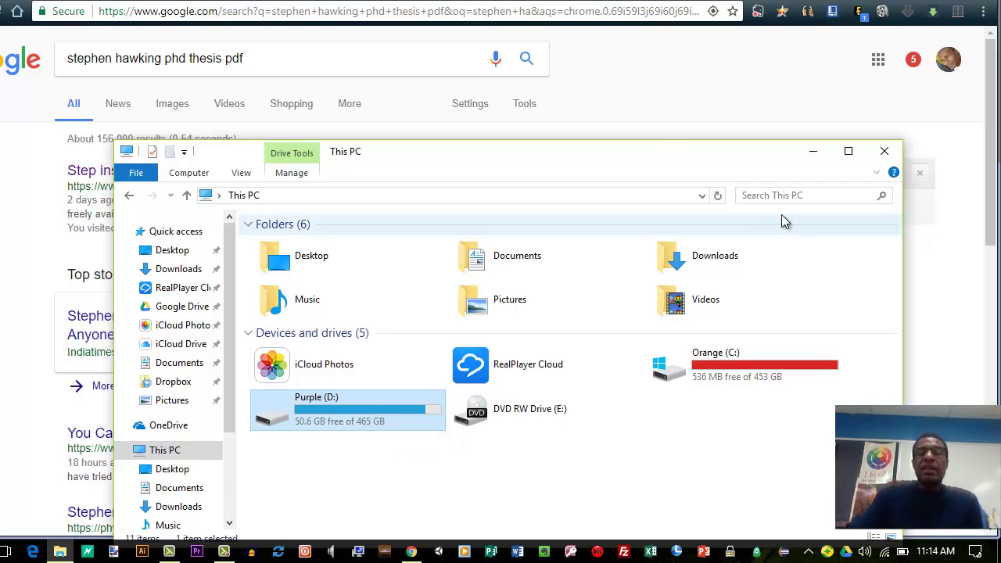
pyautogui.click(703, 358)
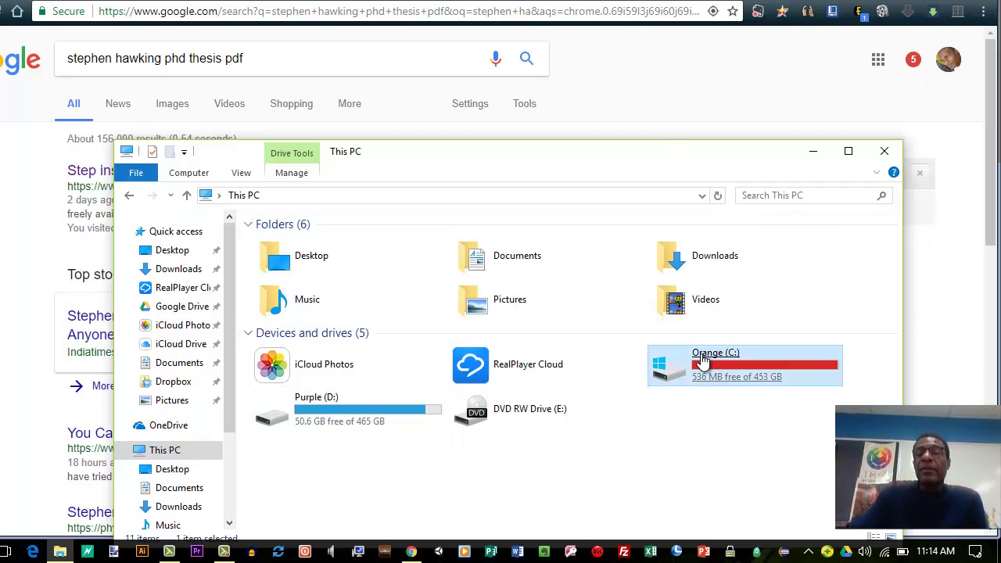
# Step: Look over the Documents, Pictures, Videos, Downloads and Music folders in This PC as candidates for moving
pyautogui.click(474, 369)
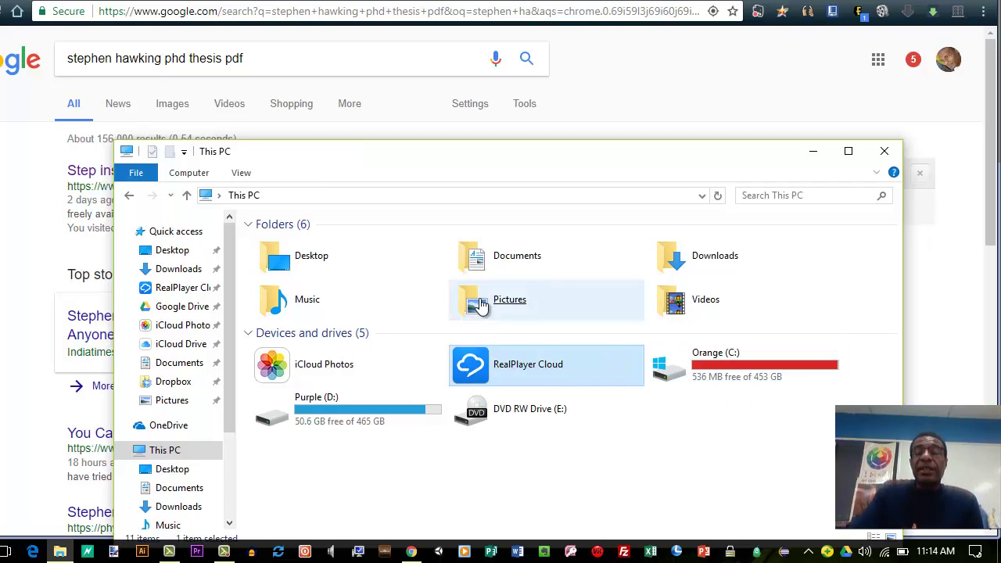
pyautogui.click(495, 266)
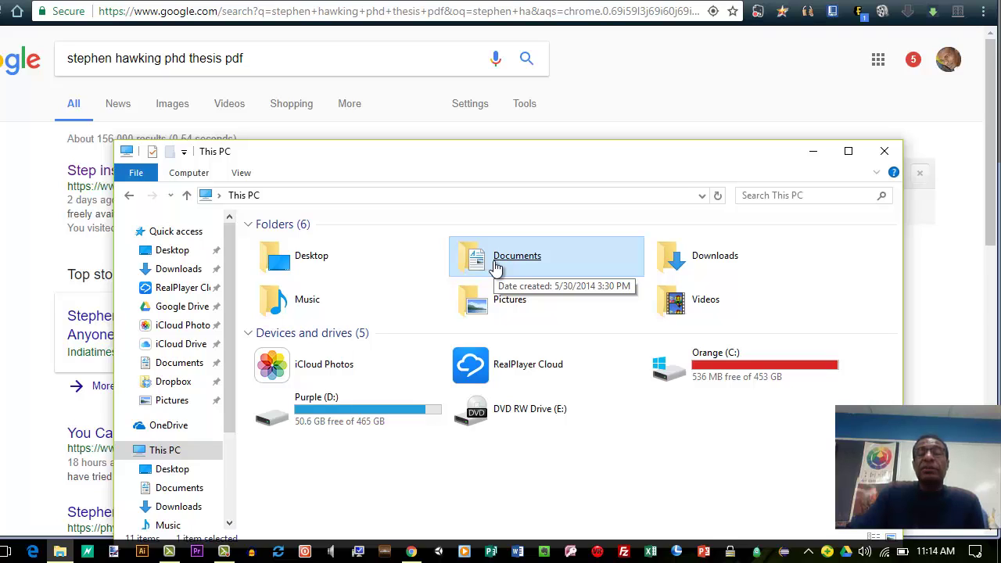
pyautogui.click(490, 304)
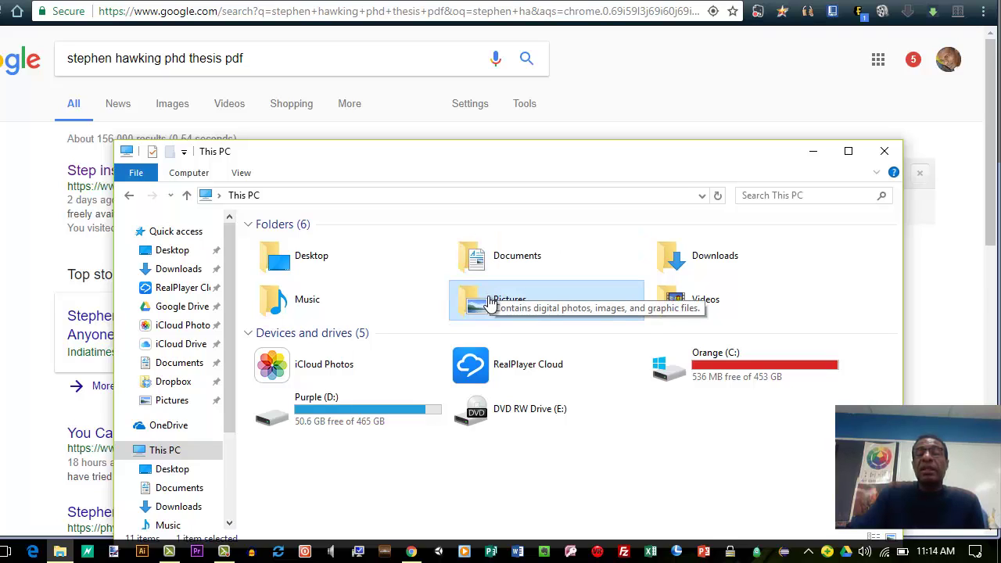
pyautogui.click(710, 316)
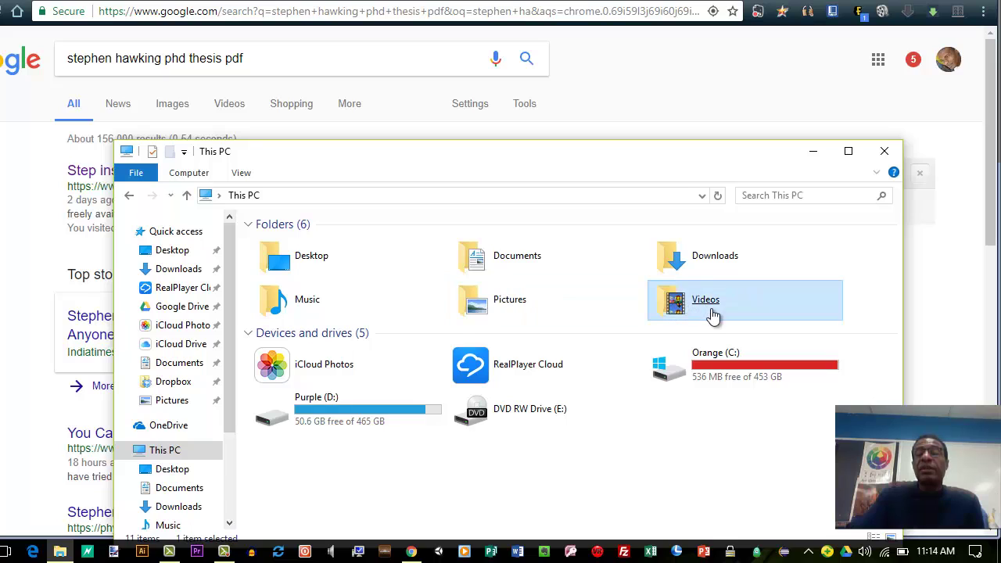
pyautogui.click(518, 269)
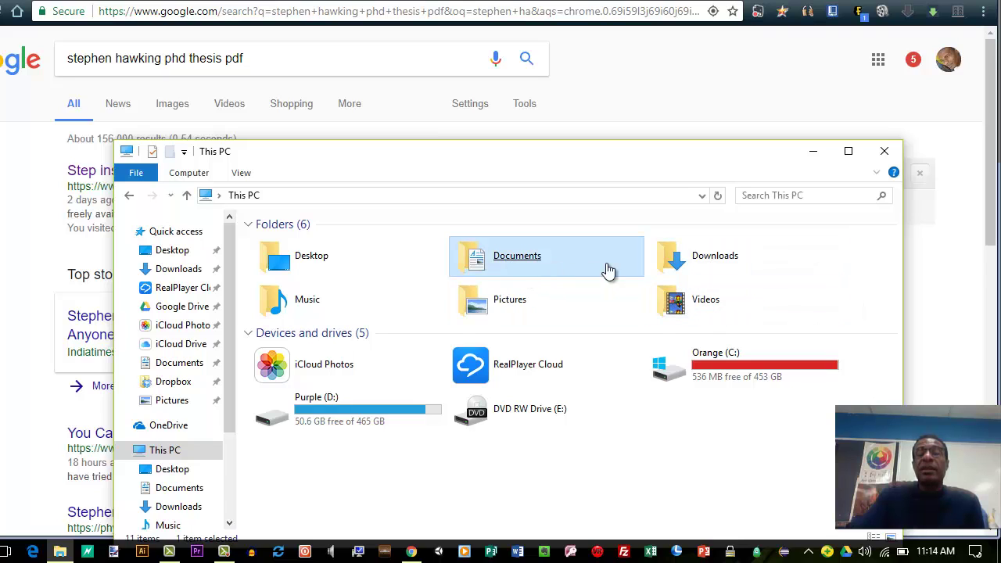
pyautogui.click(692, 269)
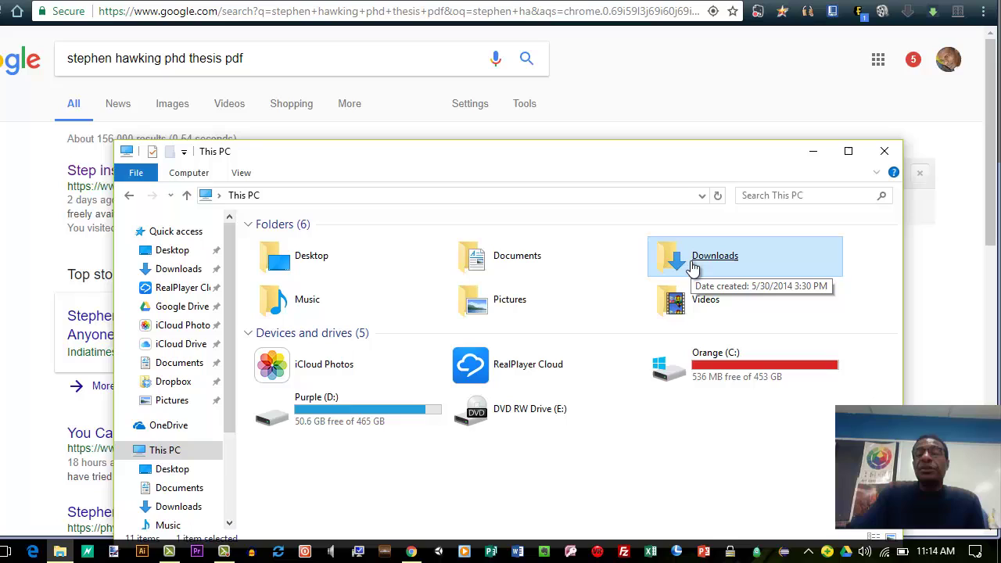
pyautogui.click(306, 306)
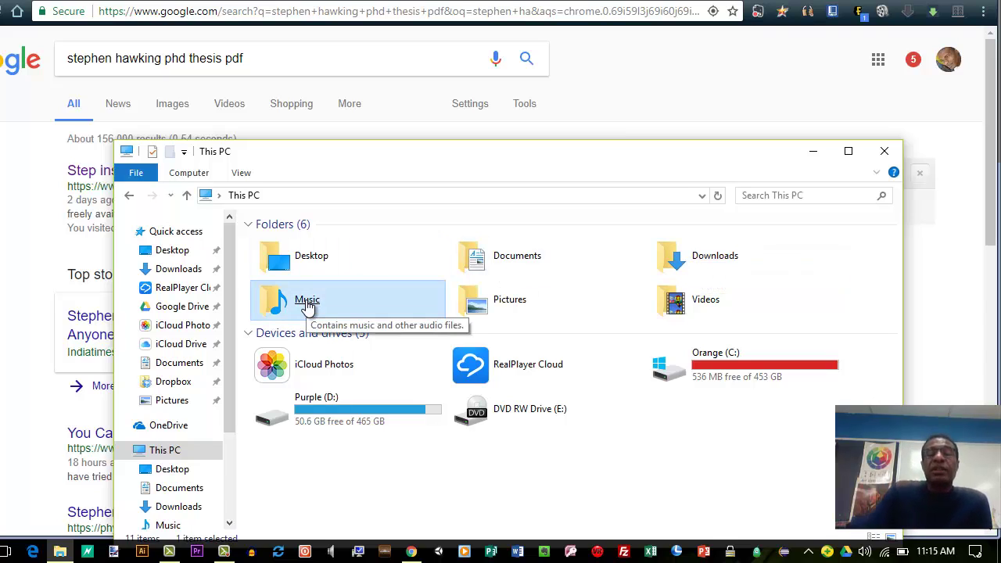
pyautogui.click(526, 264)
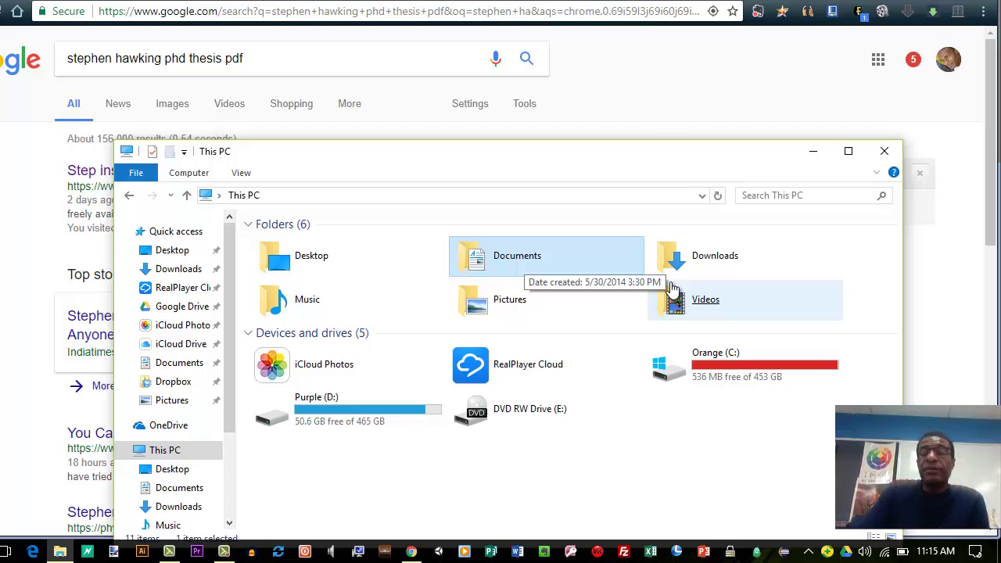
# Step: Open the Downloads folder and select all of its items
pyautogui.click(719, 267)
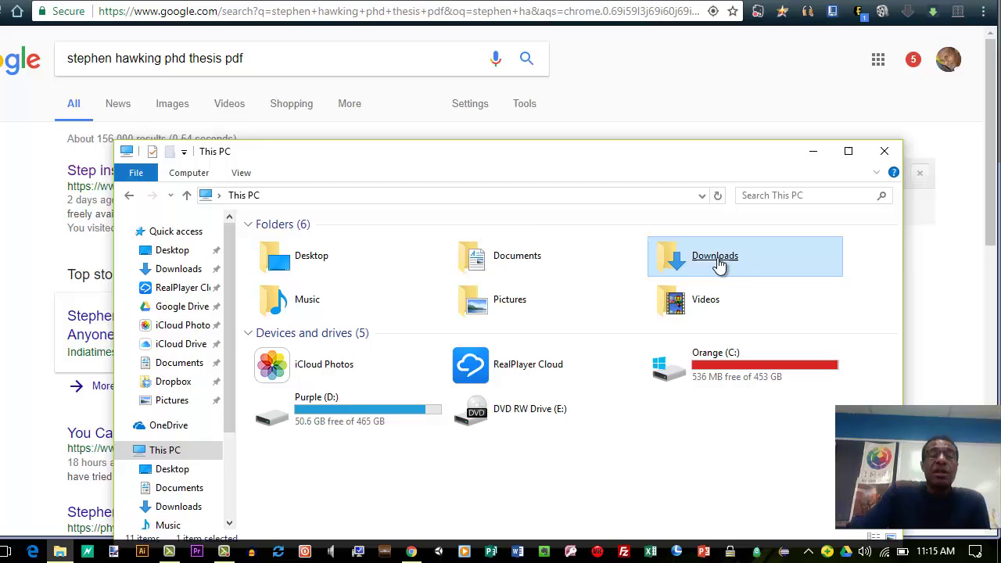
pyautogui.doubleClick(719, 267)
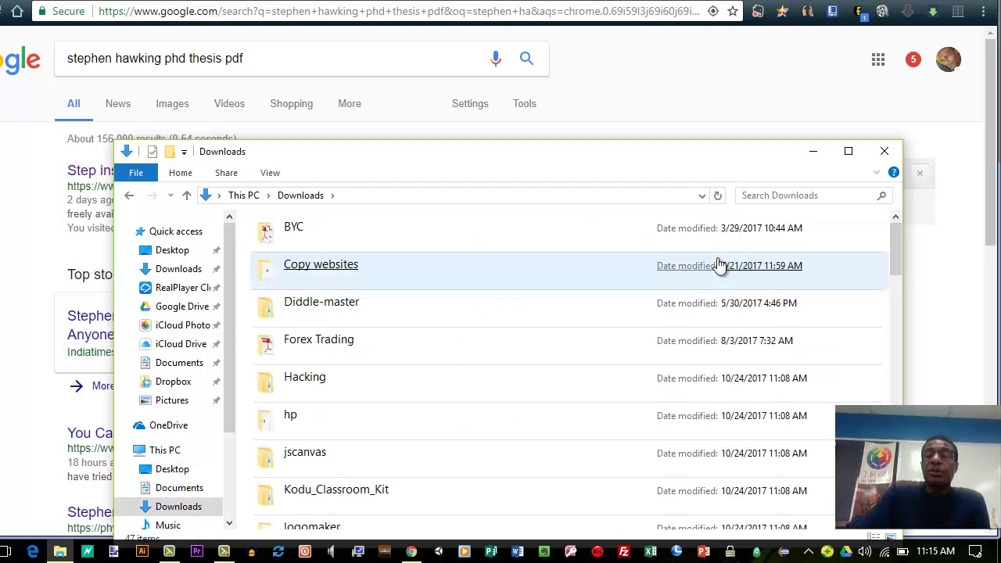
pyautogui.click(875, 391)
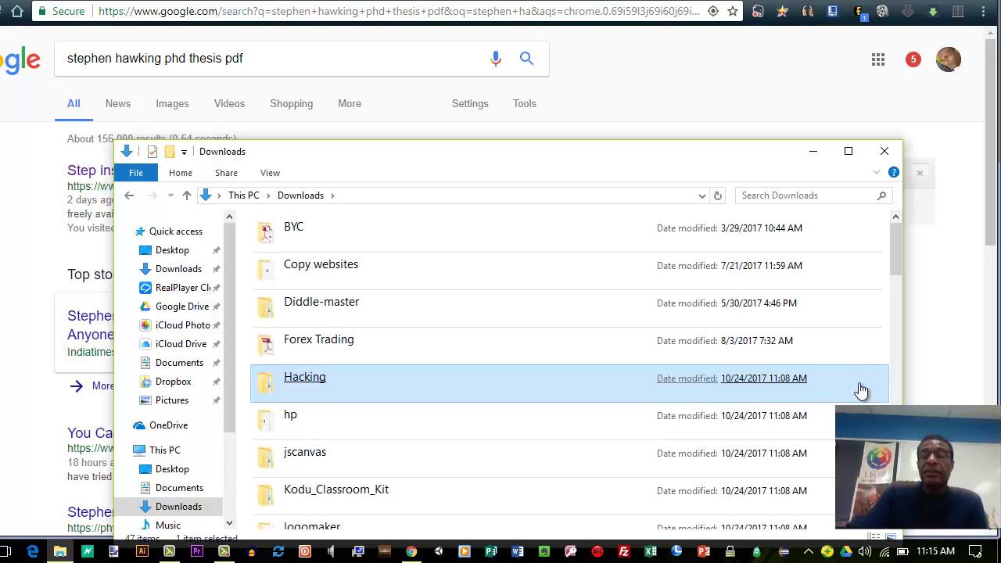
pyautogui.hotkey('ctrl', 'a')
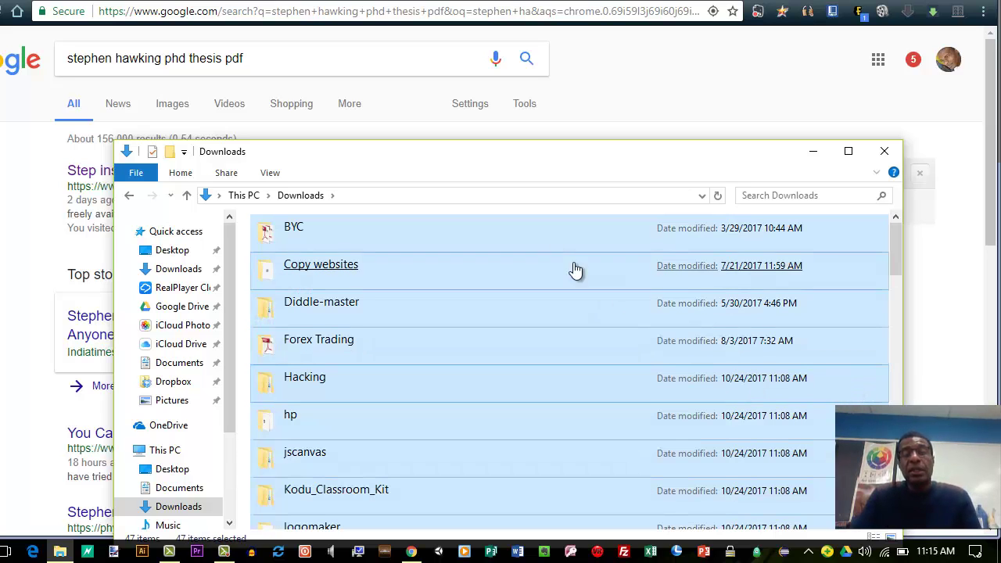
# Step: Check the total size of the selected Downloads items in their properties
pyautogui.rightClick(545, 244)
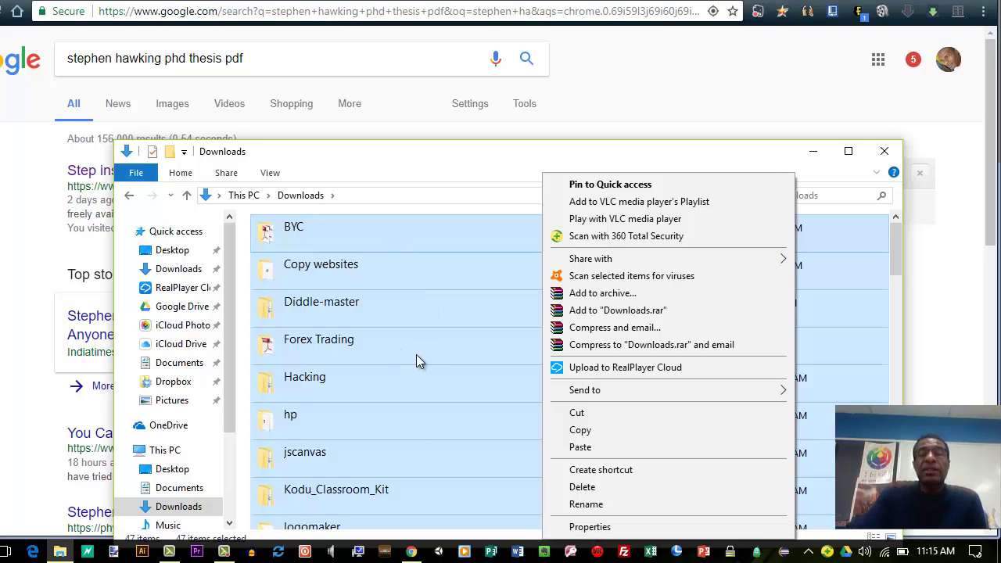
pyautogui.click(593, 527)
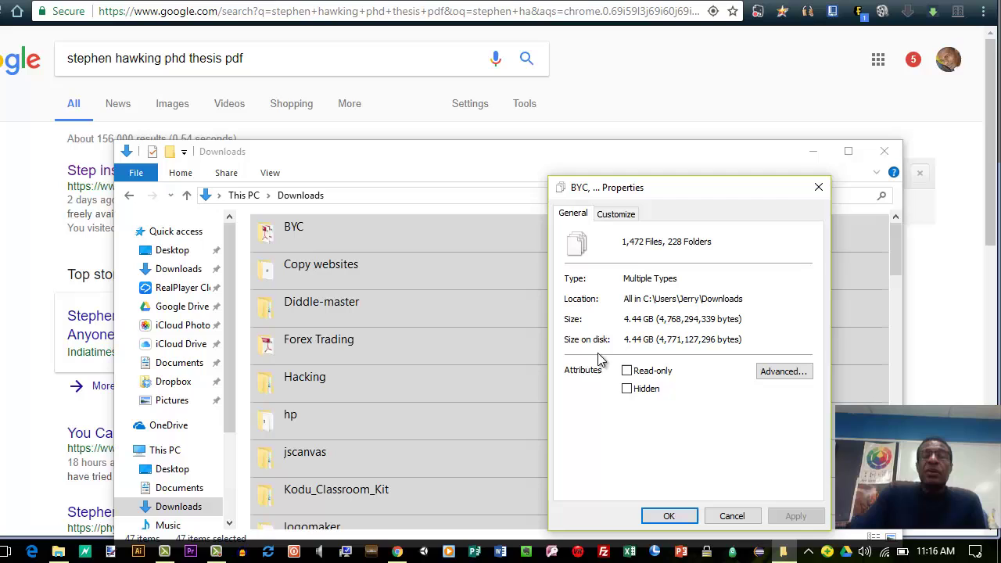
pyautogui.click(732, 516)
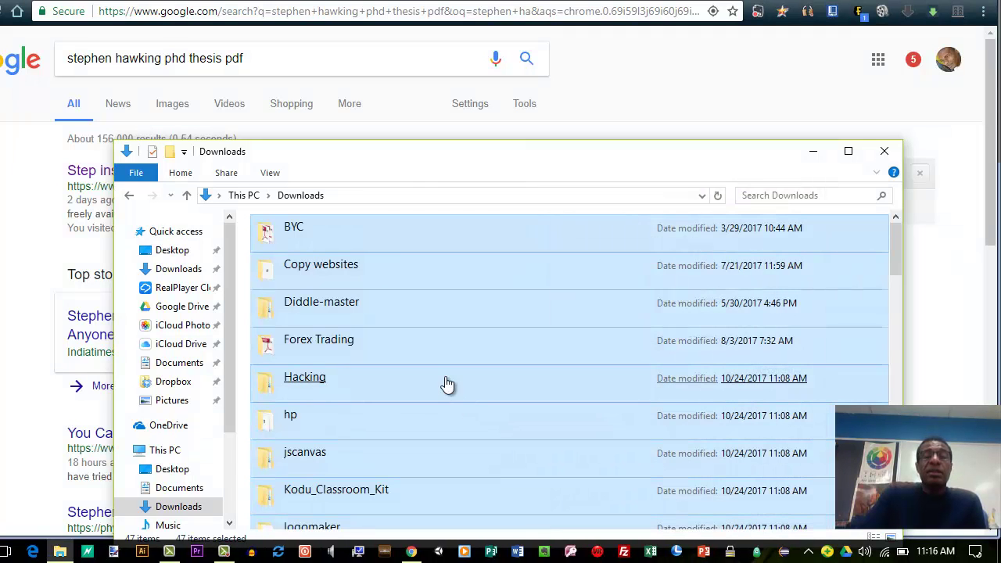
# Step: Move all the selected Downloads items into the Download folder on the Purple (D:) drive using cut and paste
pyautogui.rightClick(396, 236)
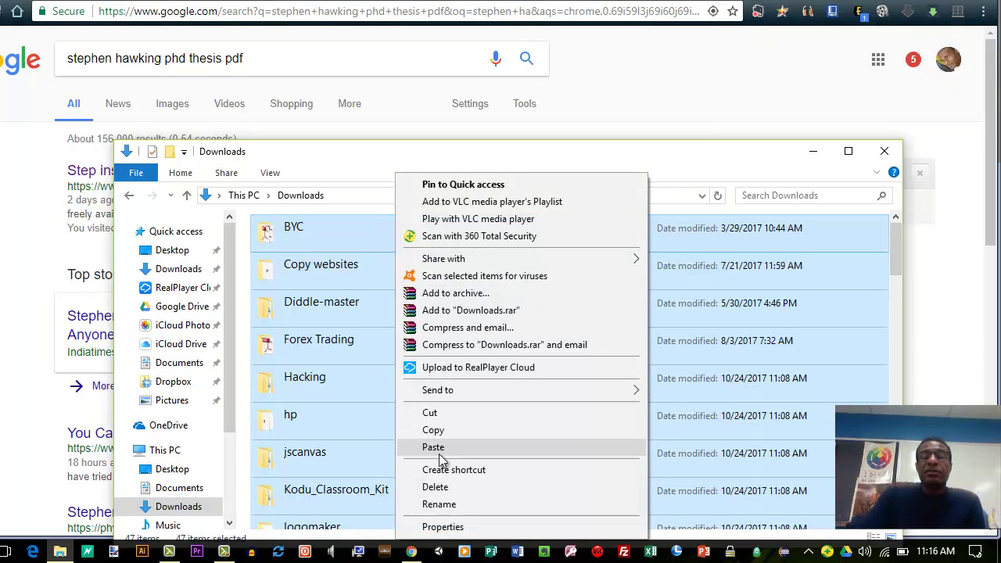
pyautogui.click(432, 413)
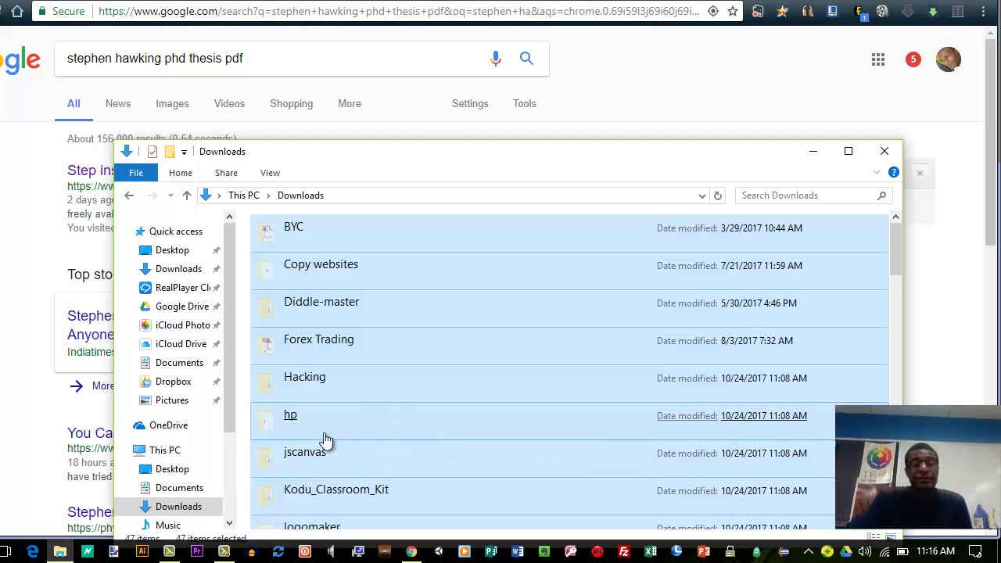
pyautogui.scroll(-3, 233, 344)
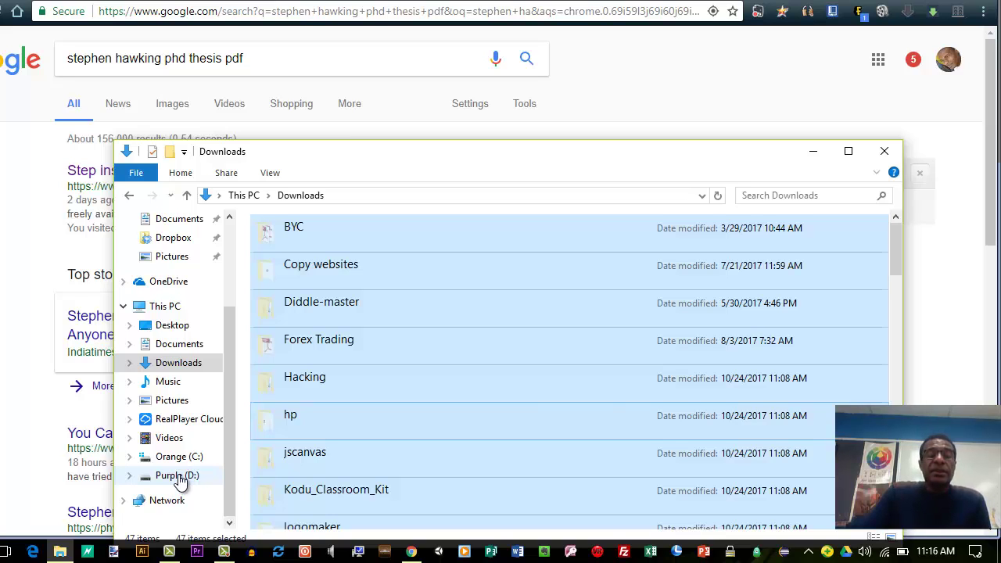
pyautogui.click(178, 478)
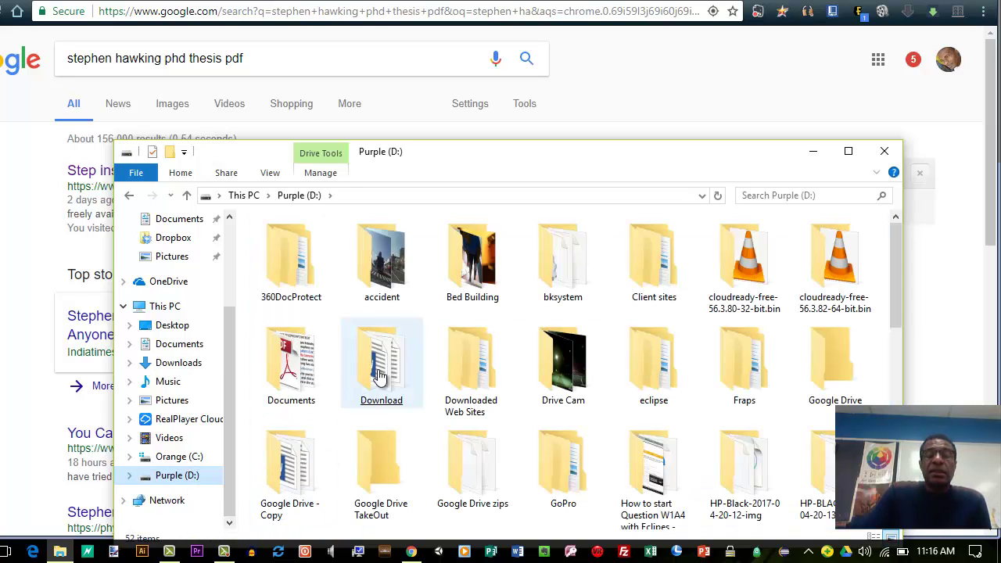
pyautogui.click(386, 370)
pyautogui.doubleClick(385, 370)
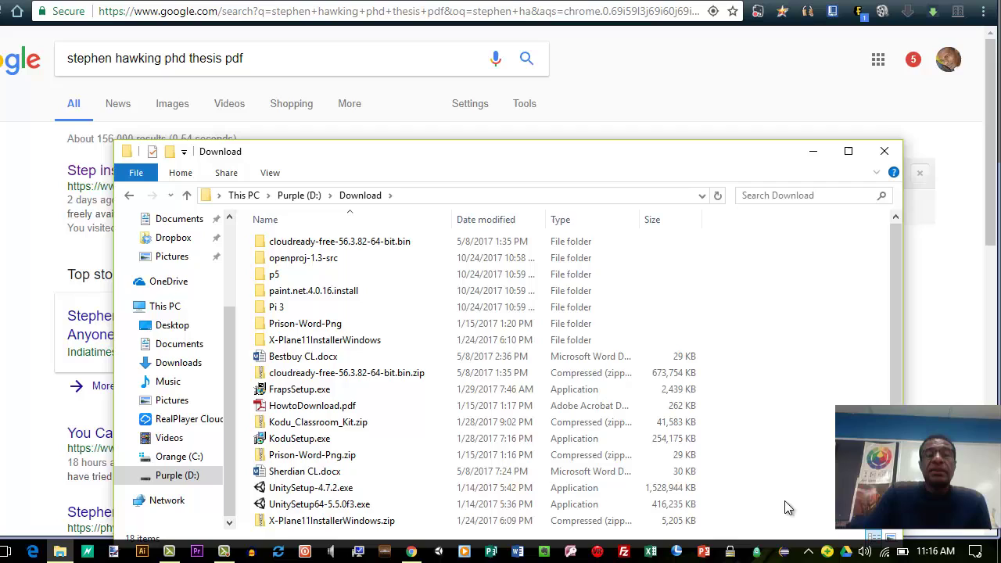
pyautogui.click(350, 344)
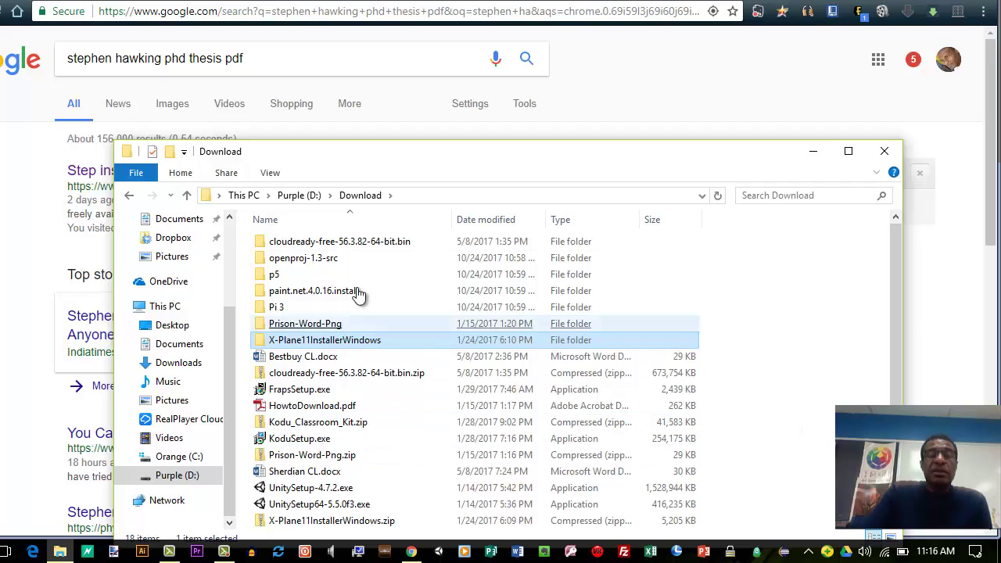
pyautogui.rightClick(802, 466)
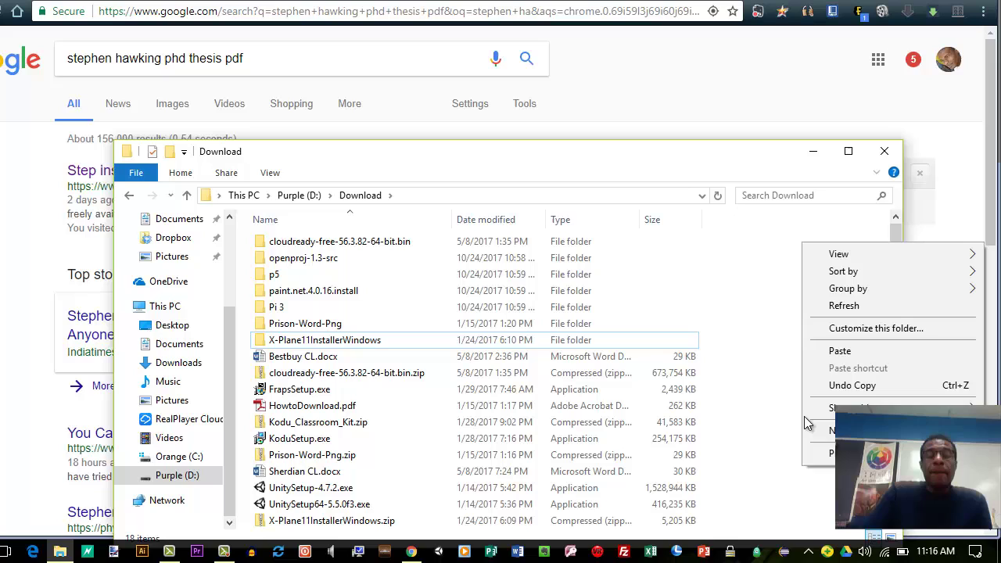
pyautogui.click(839, 352)
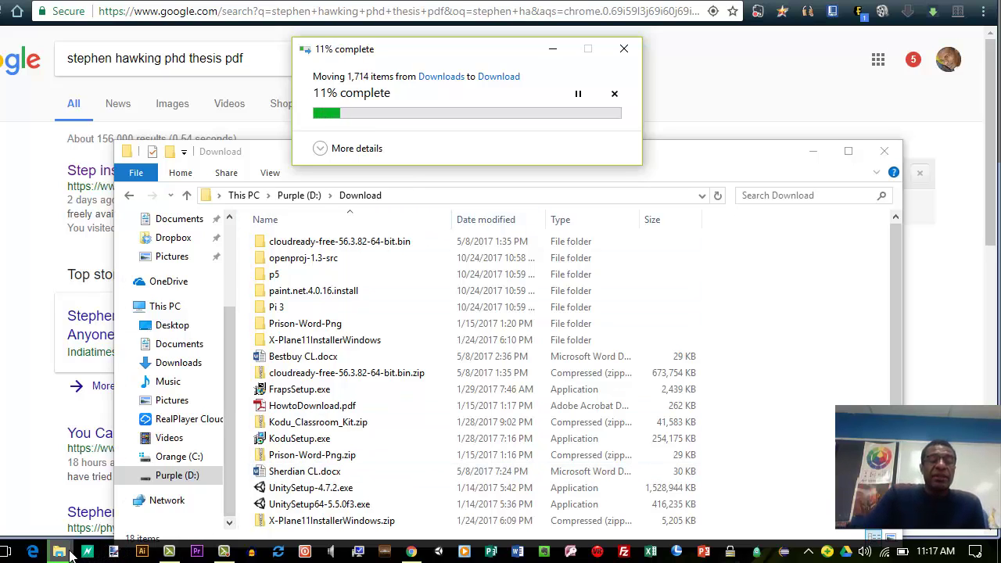
# Step: Open a second File Explorer window at This PC, shift it upward, and check the free space on Orange (C:)
pyautogui.moveTo(69, 553)
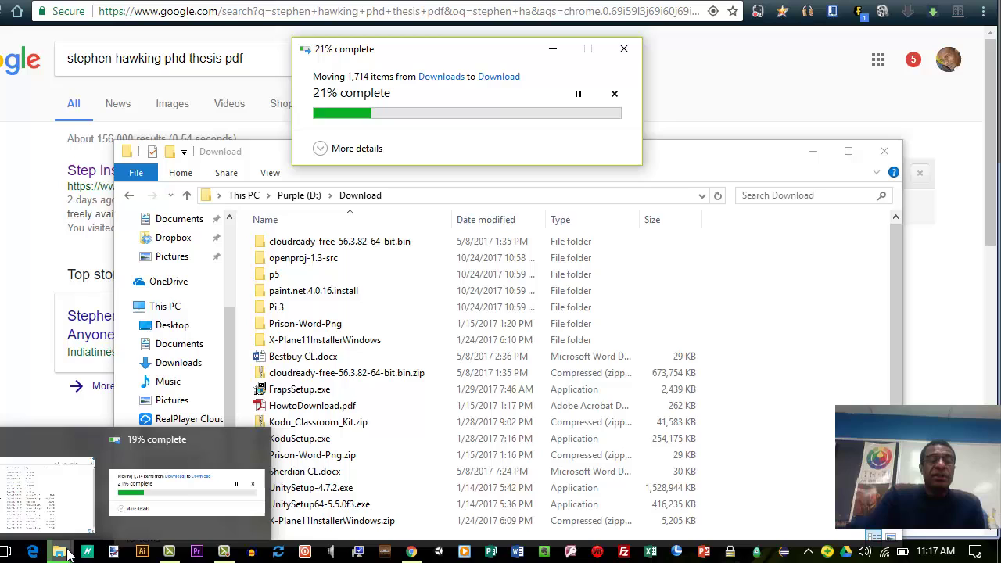
pyautogui.rightClick(68, 553)
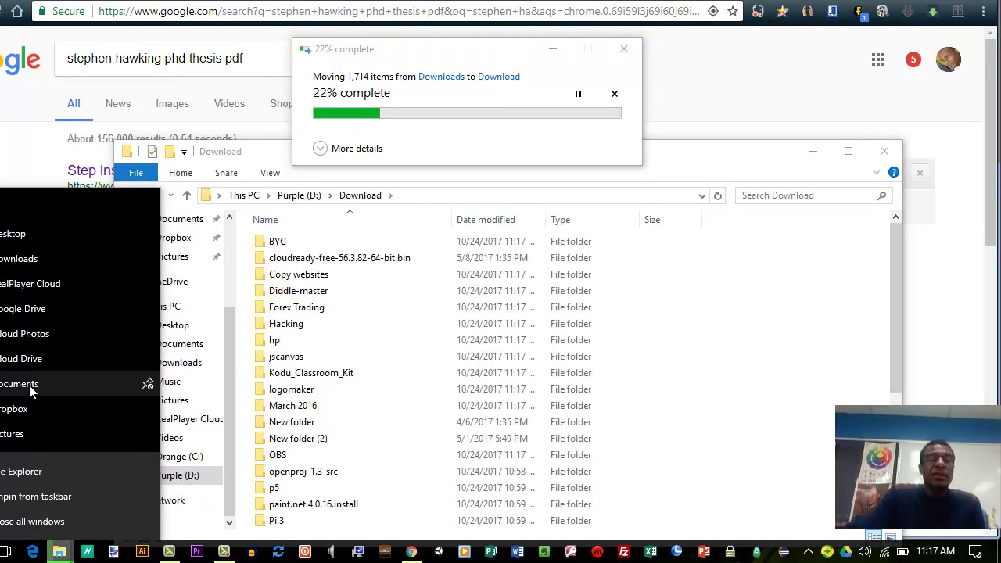
pyautogui.click(30, 469)
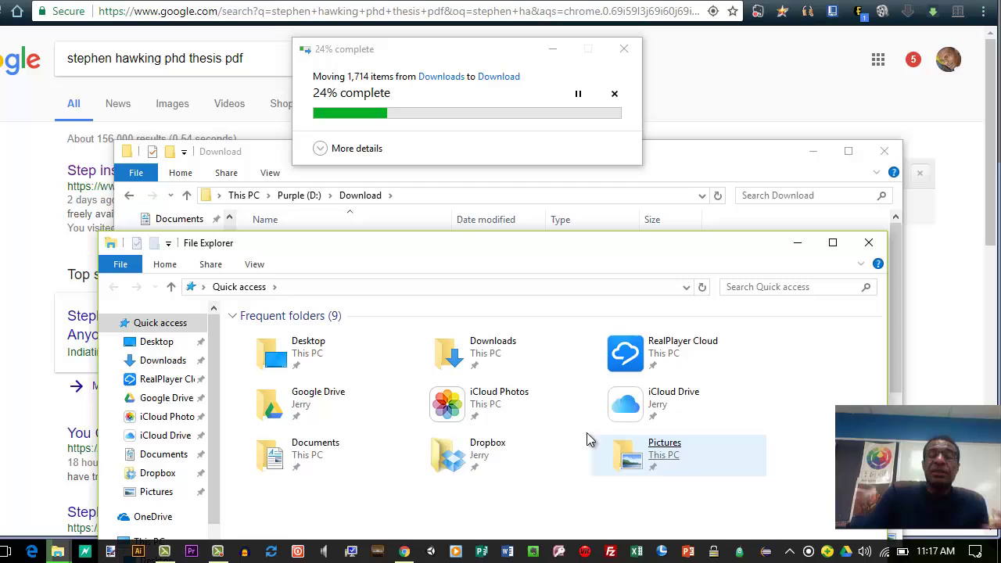
pyautogui.scroll(-2, 206, 437)
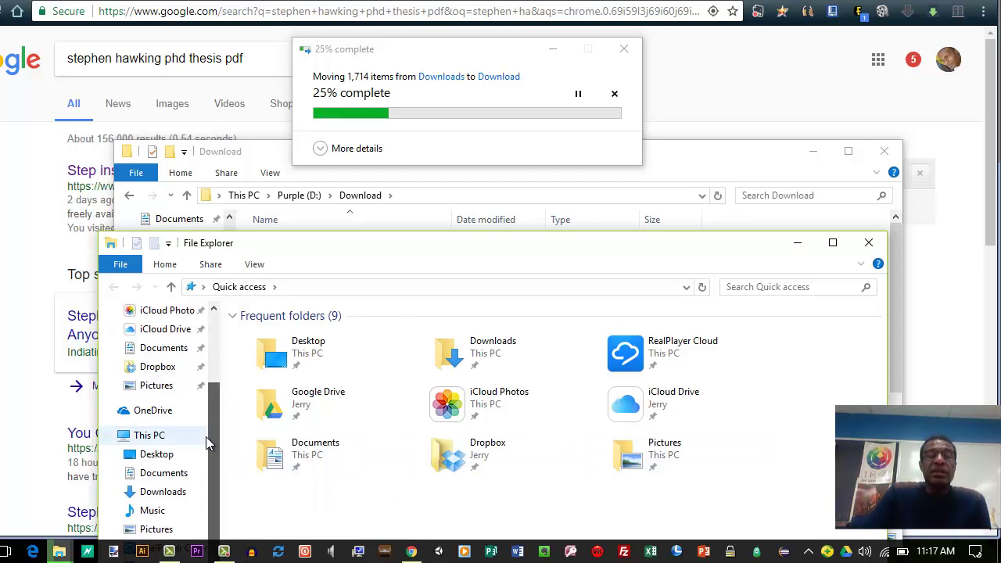
pyautogui.click(151, 436)
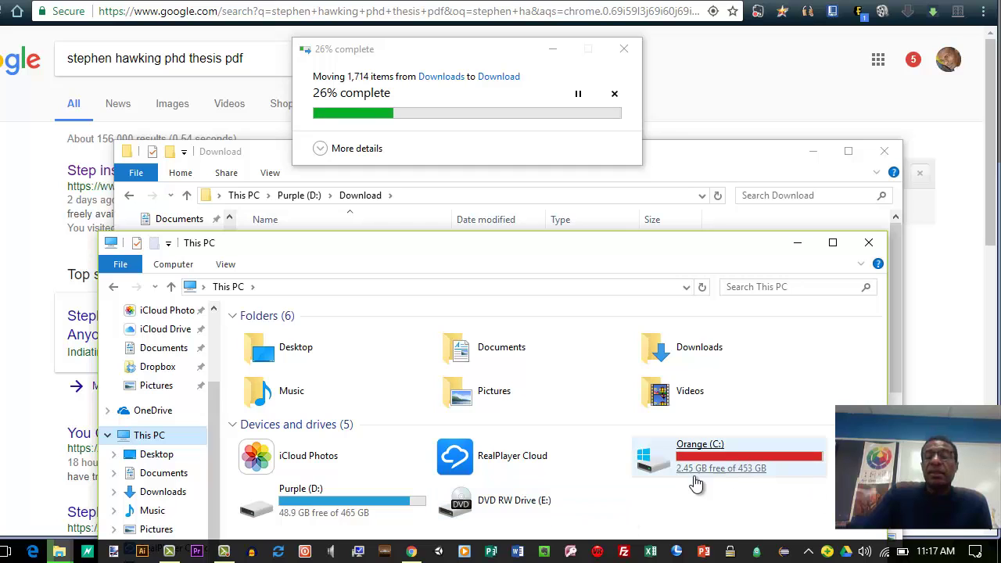
pyautogui.moveTo(724, 242); pyautogui.dragTo(711, 154)
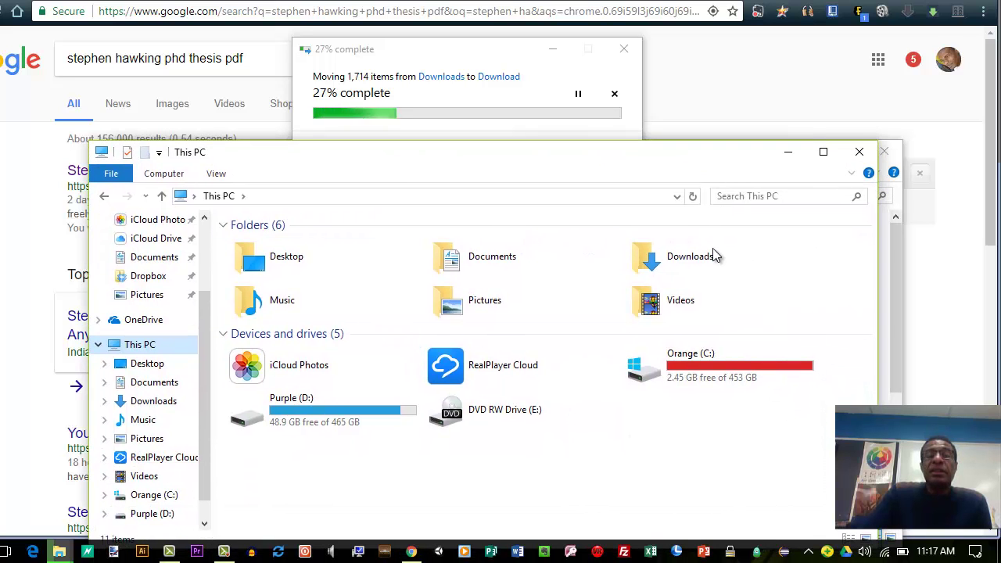
pyautogui.click(688, 392)
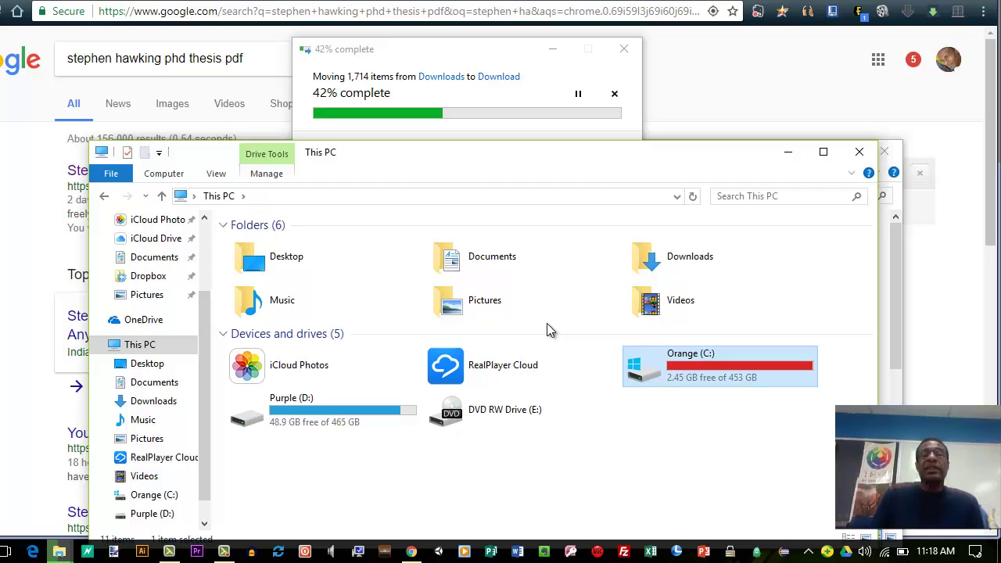
pyautogui.click(503, 299)
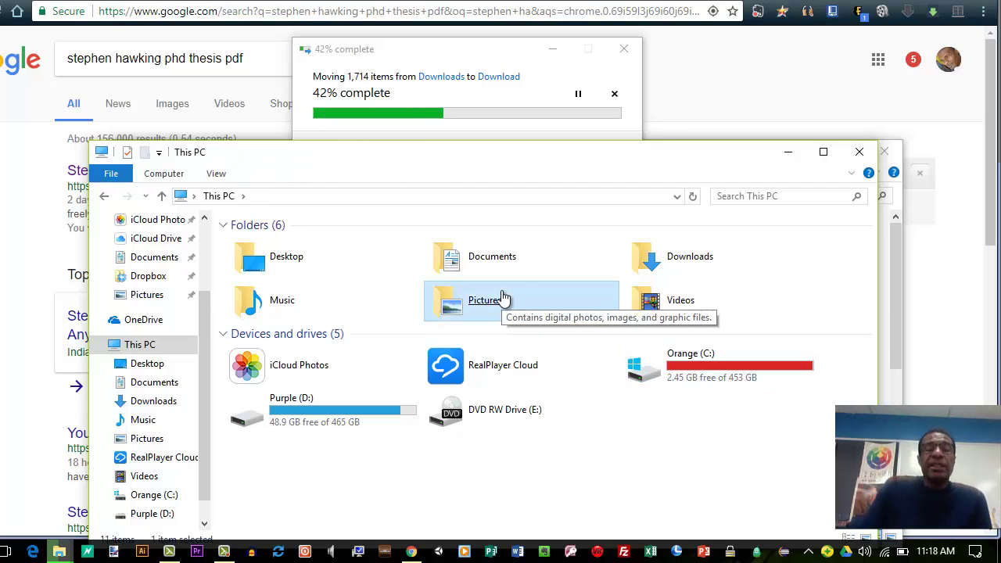